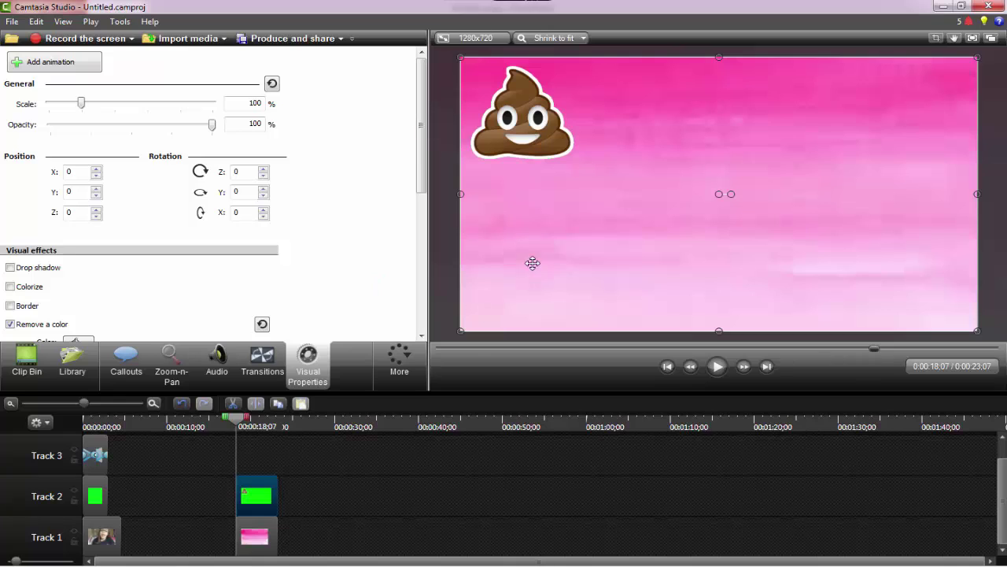
# Step: Play the emoji-over-pink keyed composite in the Camtasia Studio preview
pyautogui.click(717, 366)
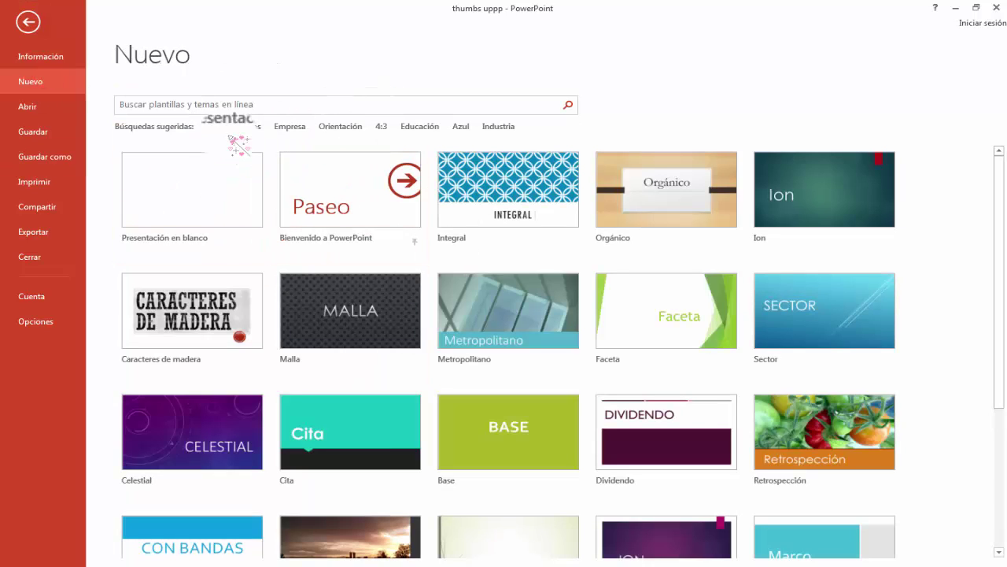
# Step: Create a blank presentation and delete its title and subtitle placeholders
pyautogui.click(238, 187)
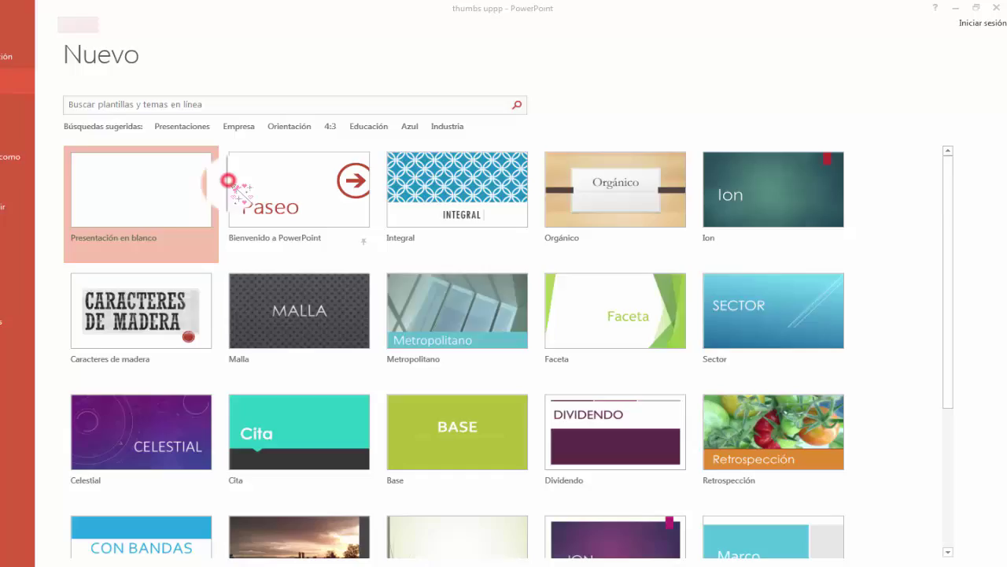
pyautogui.click(440, 175)
pyautogui.press('Delete')
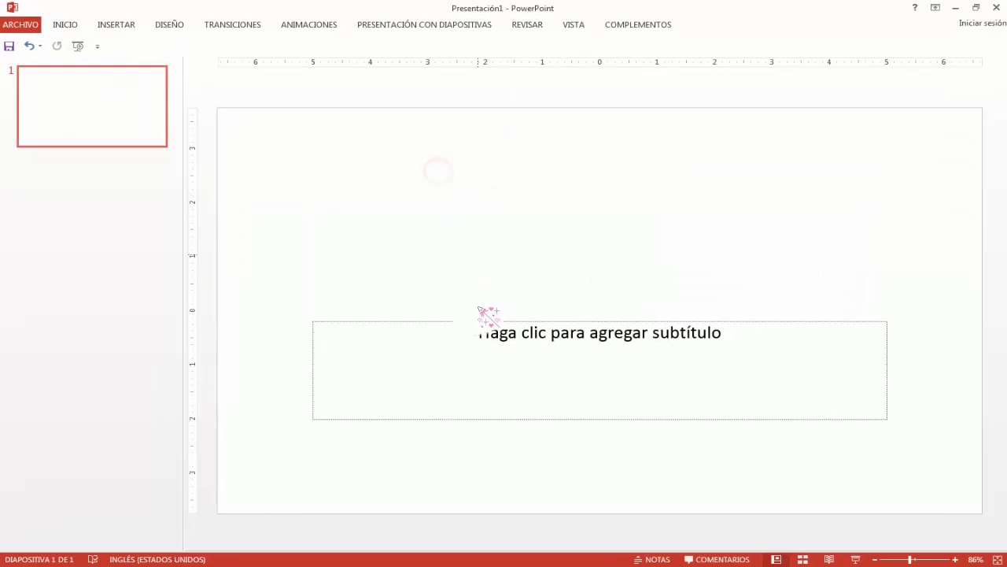
pyautogui.click(477, 321)
pyautogui.press('Delete')
# Step: Fill the slide background with a solid bright green colour
pyautogui.click(38, 85)
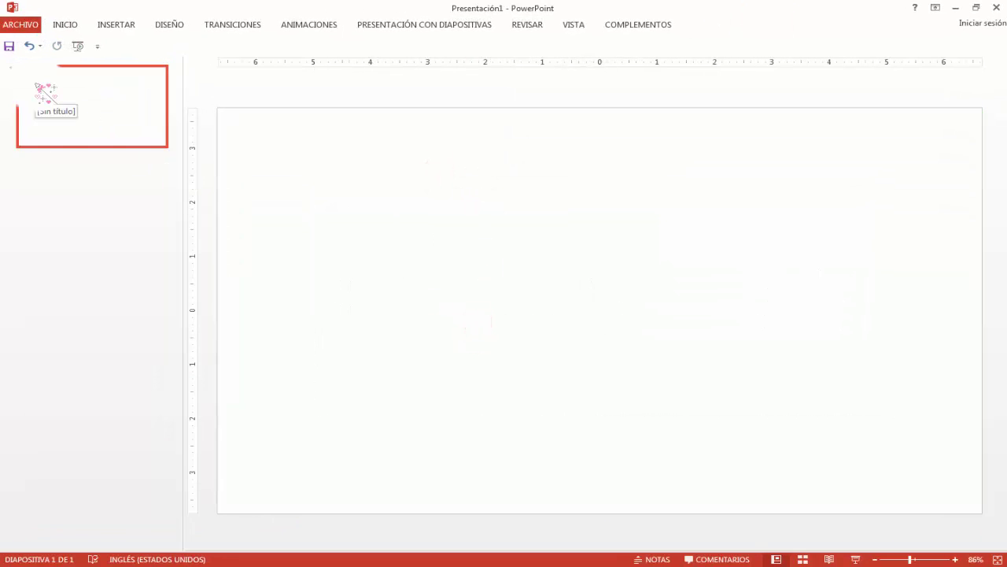
pyautogui.rightClick(36, 83)
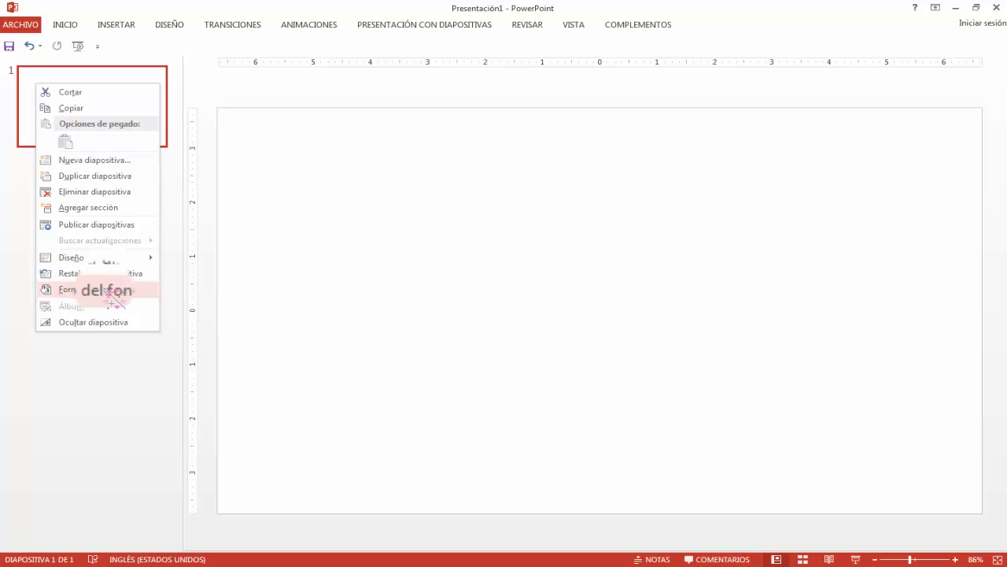
pyautogui.click(111, 291)
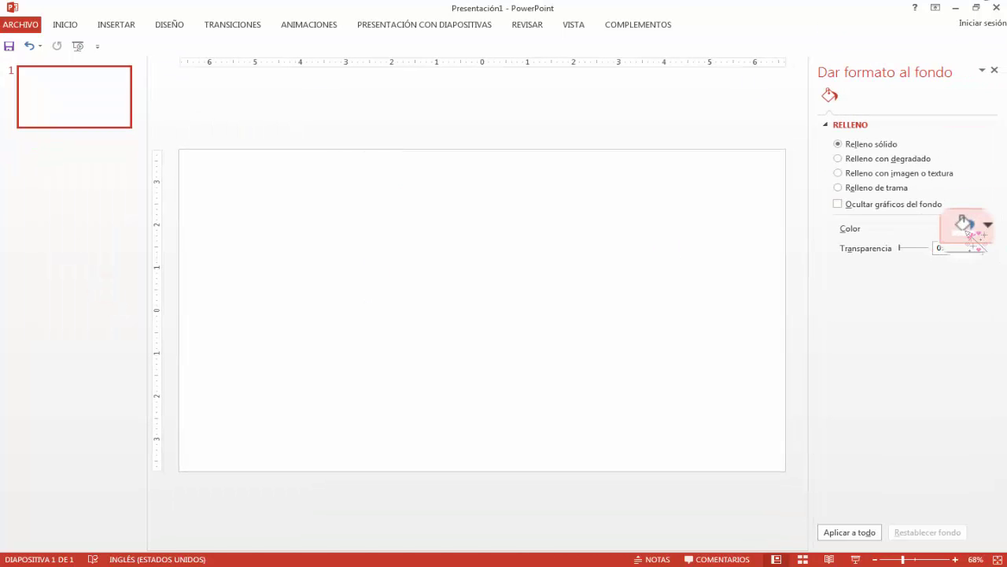
pyautogui.click(968, 227)
pyautogui.click(911, 363)
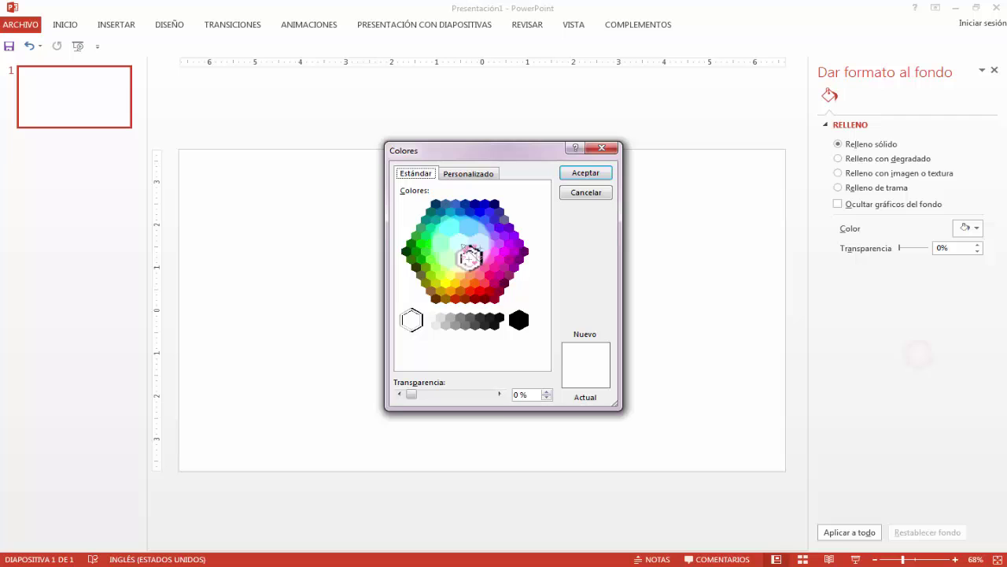
pyautogui.click(432, 241)
pyautogui.click(589, 172)
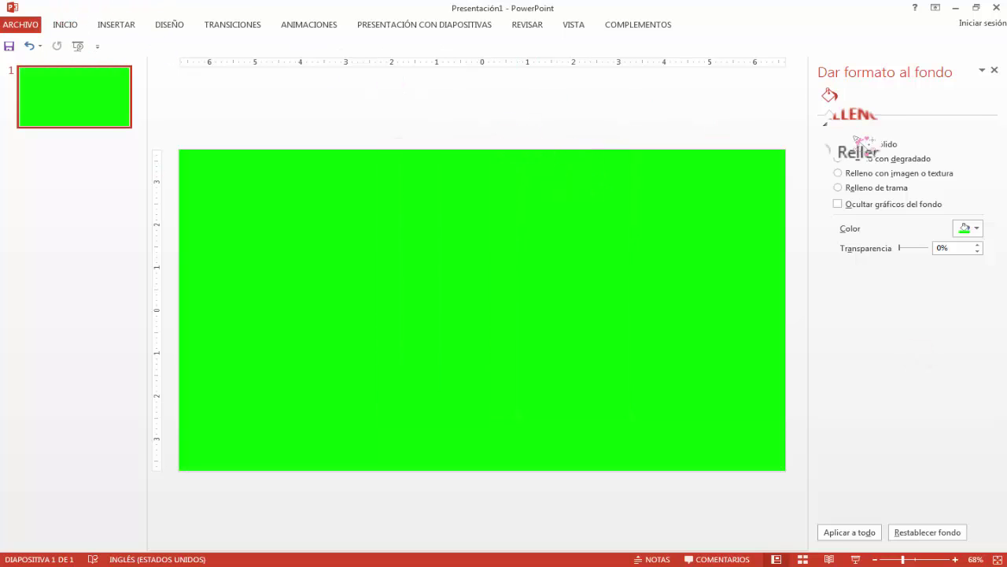
# Step: Insert the YouTube subscribe button picture from the Vídeos > gs tial folder
pyautogui.click(116, 24)
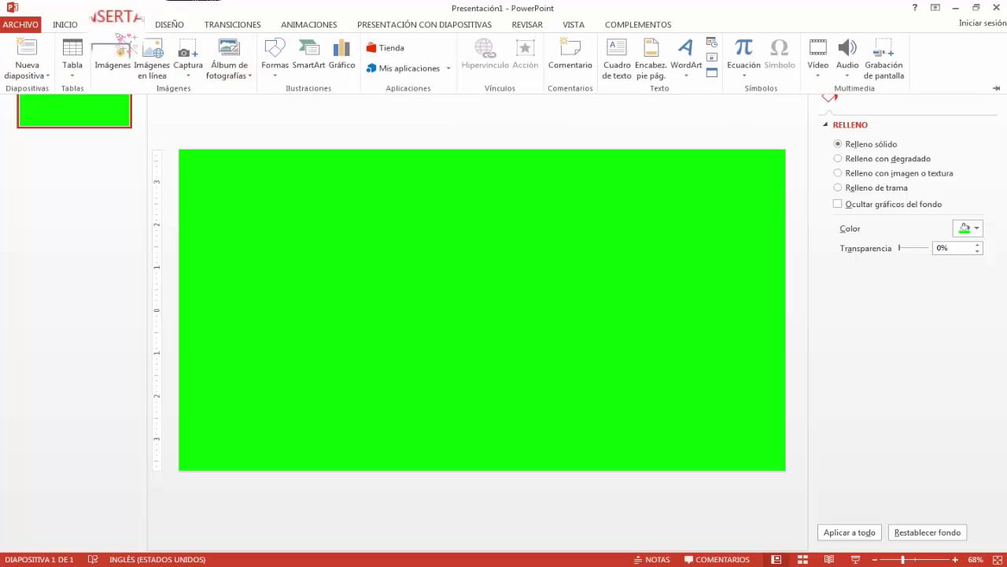
pyautogui.click(112, 56)
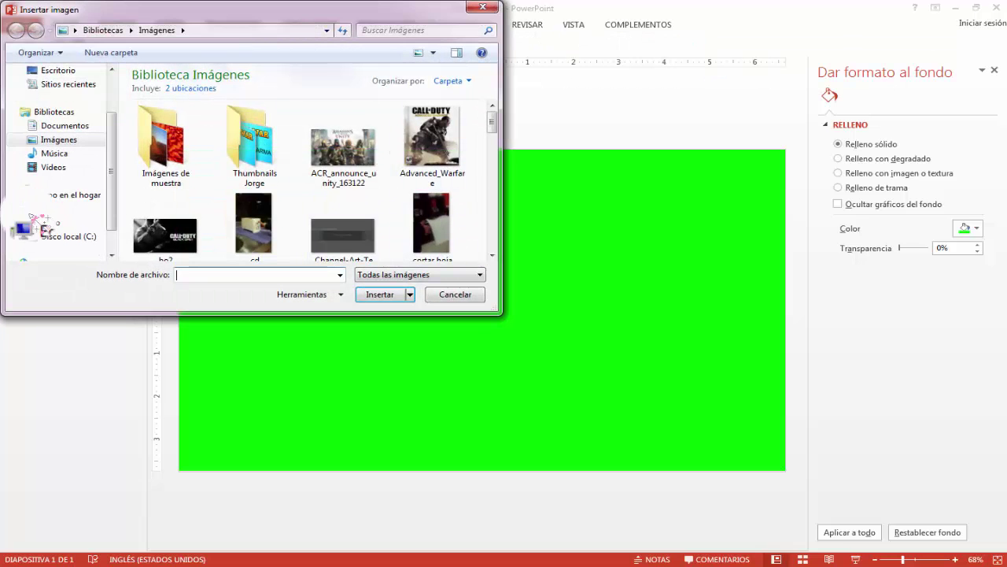
pyautogui.click(53, 167)
pyautogui.doubleClick(161, 140)
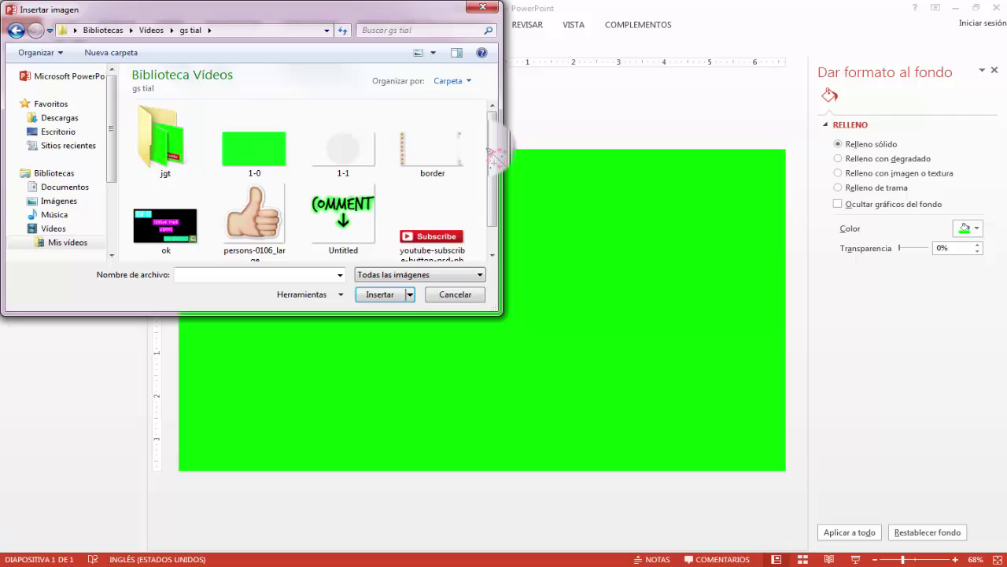
pyautogui.scroll(-2, 494, 153)
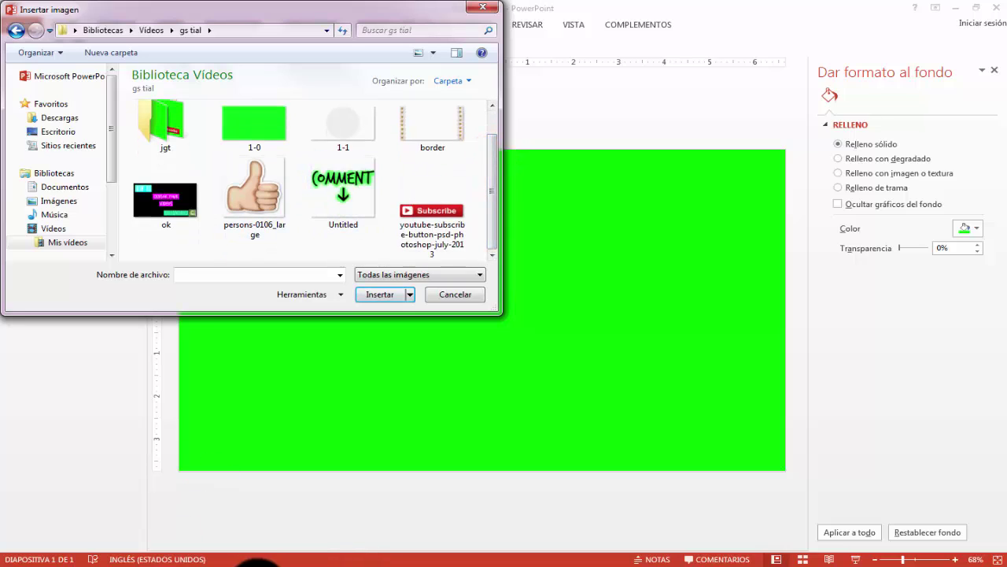
pyautogui.click(347, 196)
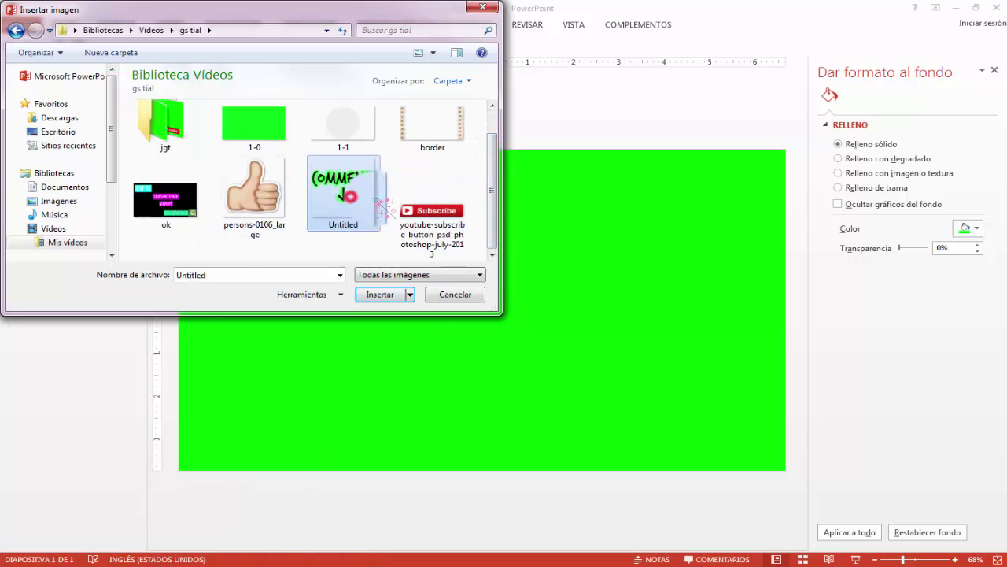
pyautogui.moveTo(343, 191)
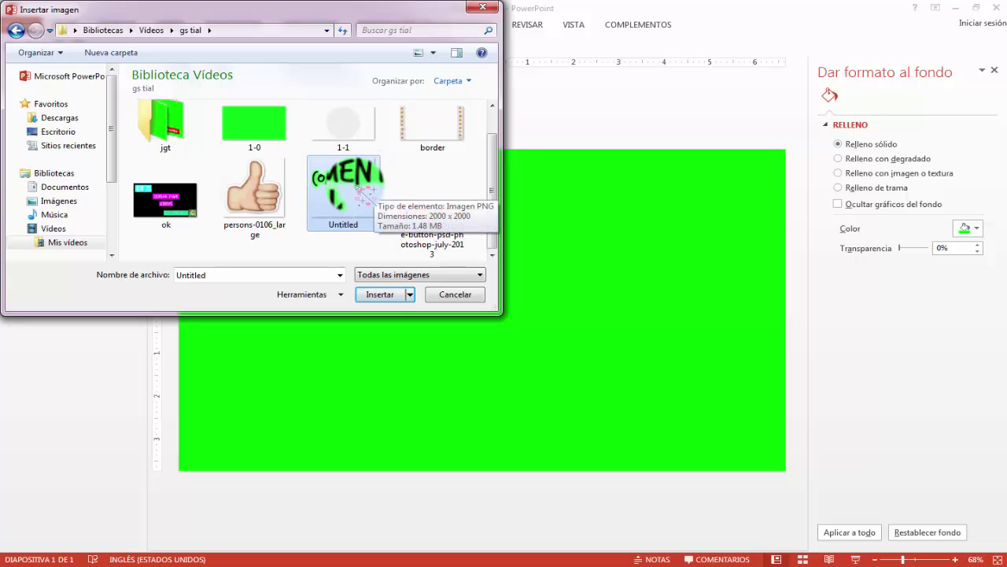
pyautogui.click(259, 197)
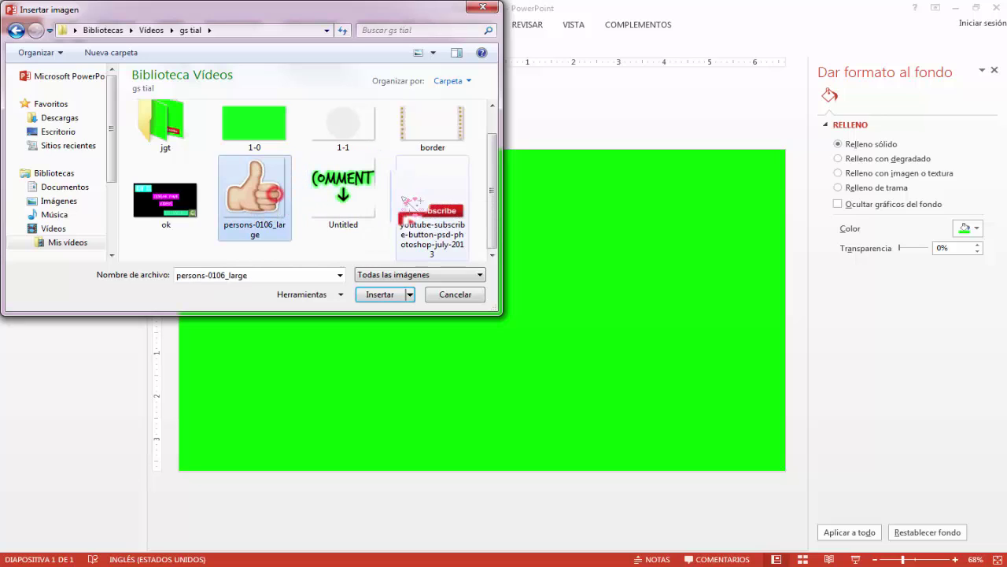
pyautogui.click(452, 228)
pyautogui.click(379, 295)
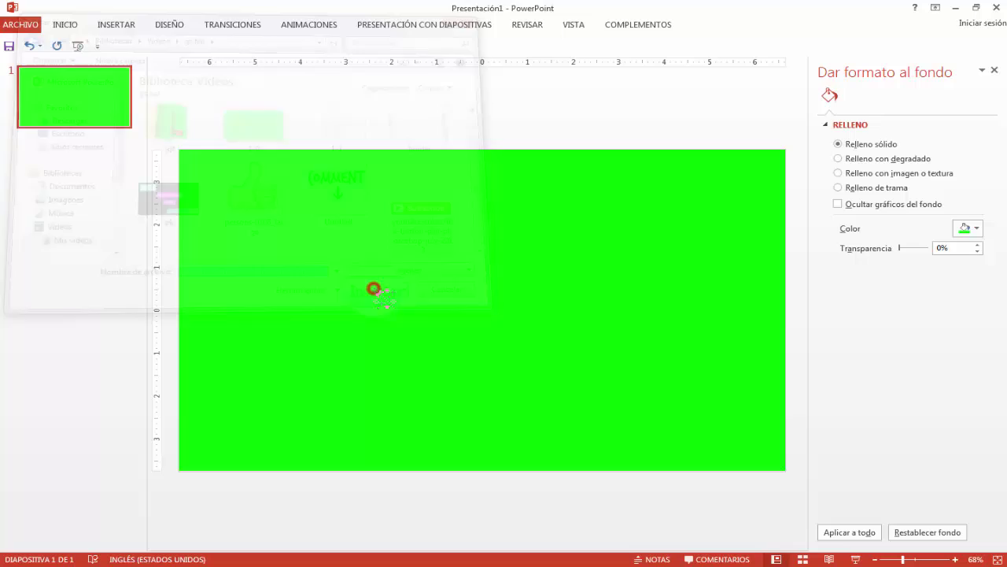
# Step: Shrink the Subscribe button image and move it to the slide's top-right corner
pyautogui.moveTo(244, 263)
pyautogui.mouseDown()
pyautogui.moveTo(632, 327)
pyautogui.moveTo(583, 331)
pyautogui.mouseUp()
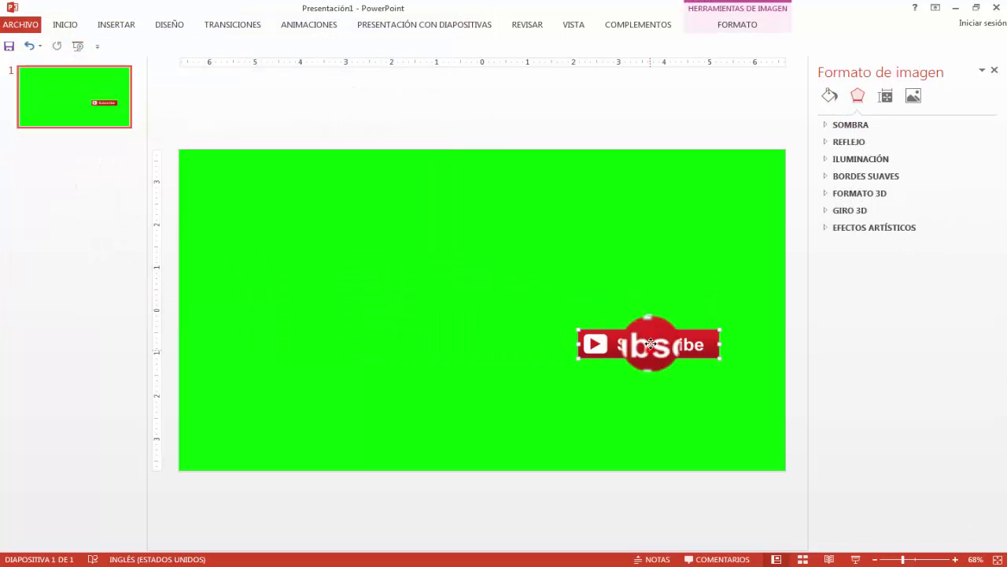
pyautogui.moveTo(650, 350); pyautogui.dragTo(675, 211)
pyautogui.click(652, 290)
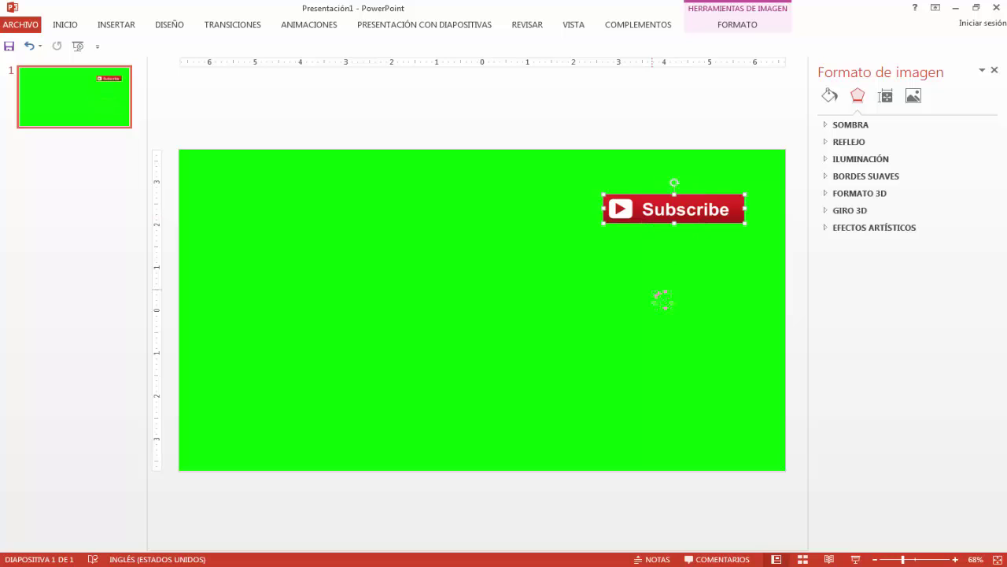
pyautogui.click(657, 209)
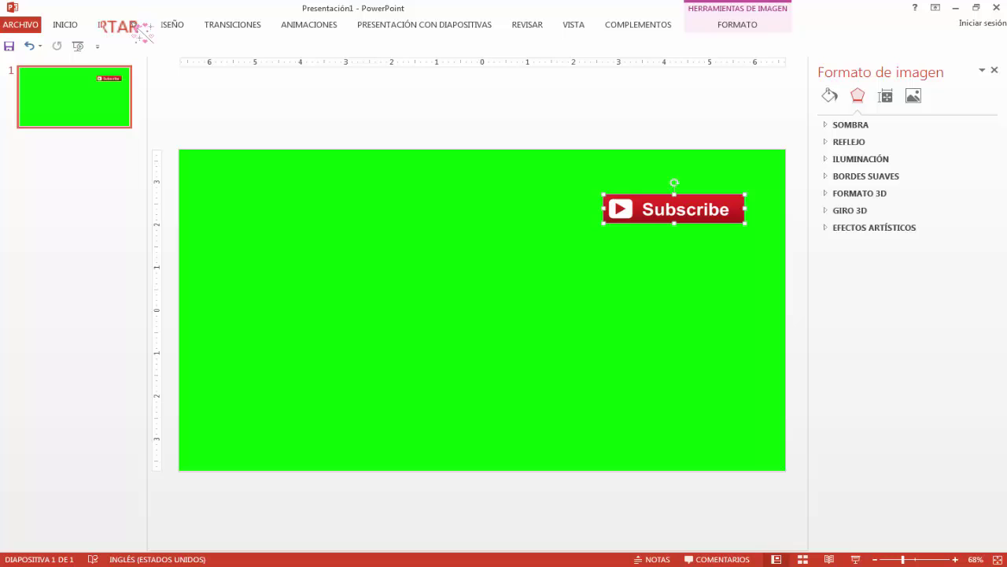
# Step: Add a Ruta personalizada motion path to the Subscribe button, drawn across the slide
pyautogui.click(309, 24)
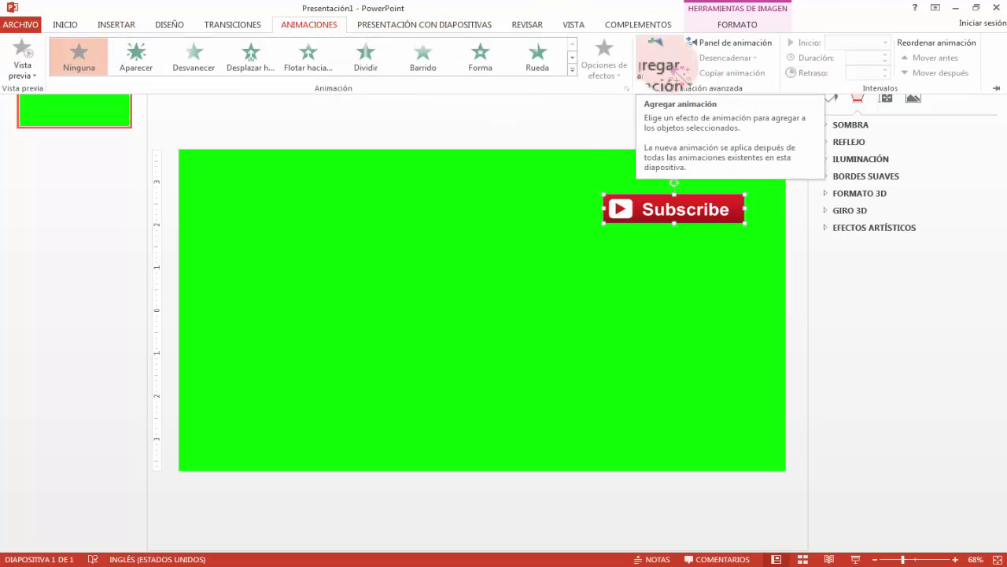
pyautogui.click(669, 70)
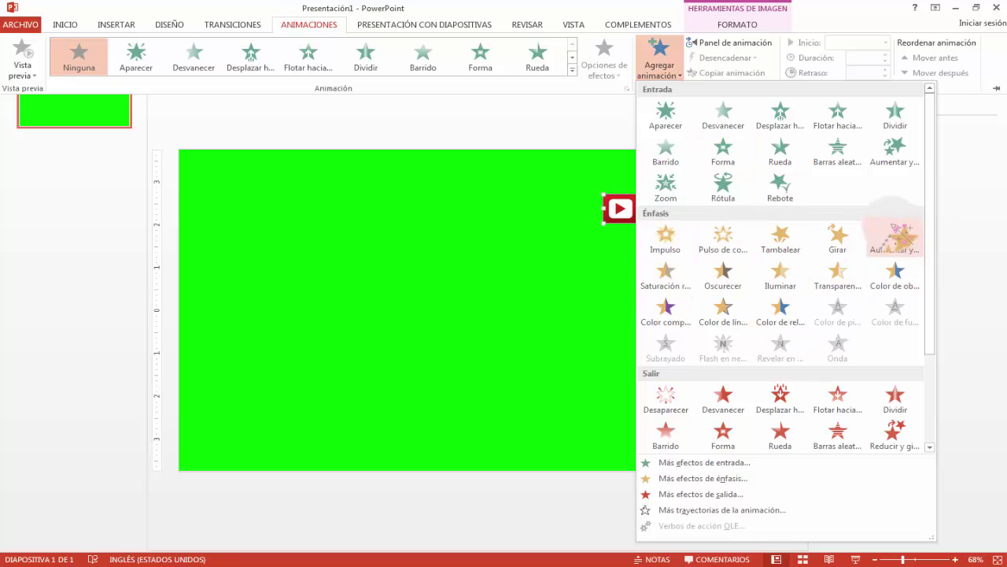
pyautogui.moveTo(929, 197); pyautogui.dragTo(931, 322)
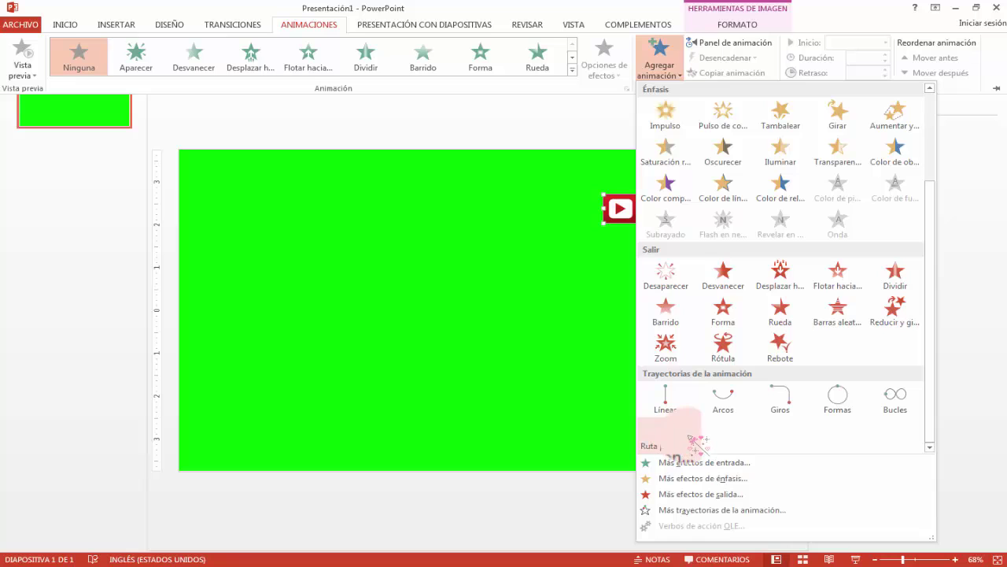
pyautogui.click(689, 435)
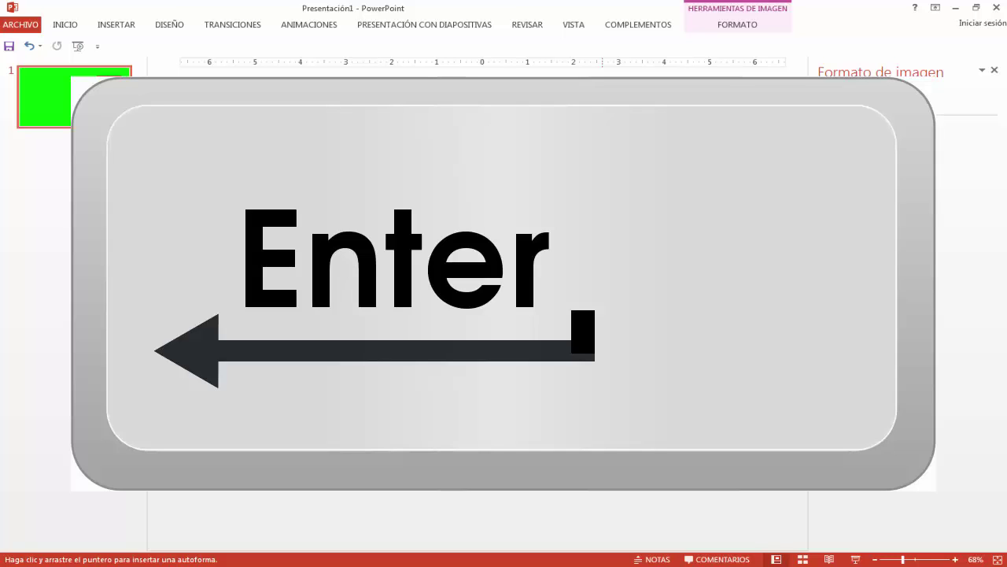
pyautogui.press('Return')
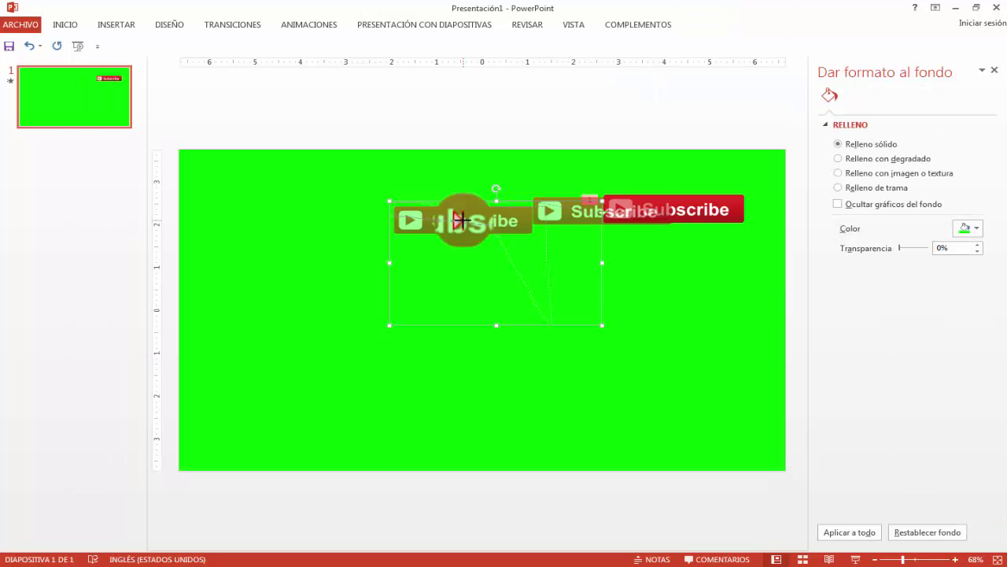
# Step: Preview the Subscribe animation, raise its duration to 03.25 seconds, and preview again
pyautogui.click(309, 24)
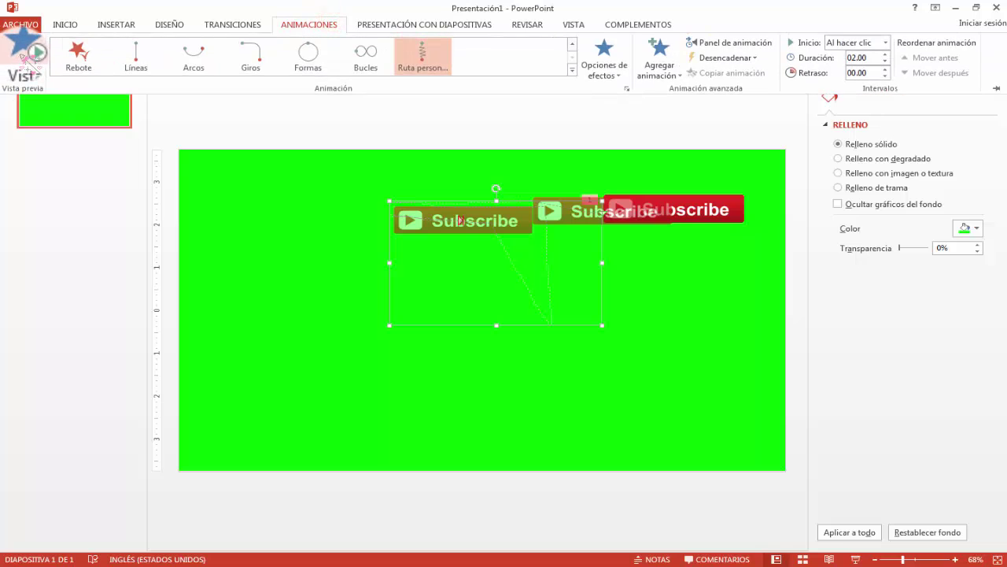
pyautogui.click(22, 54)
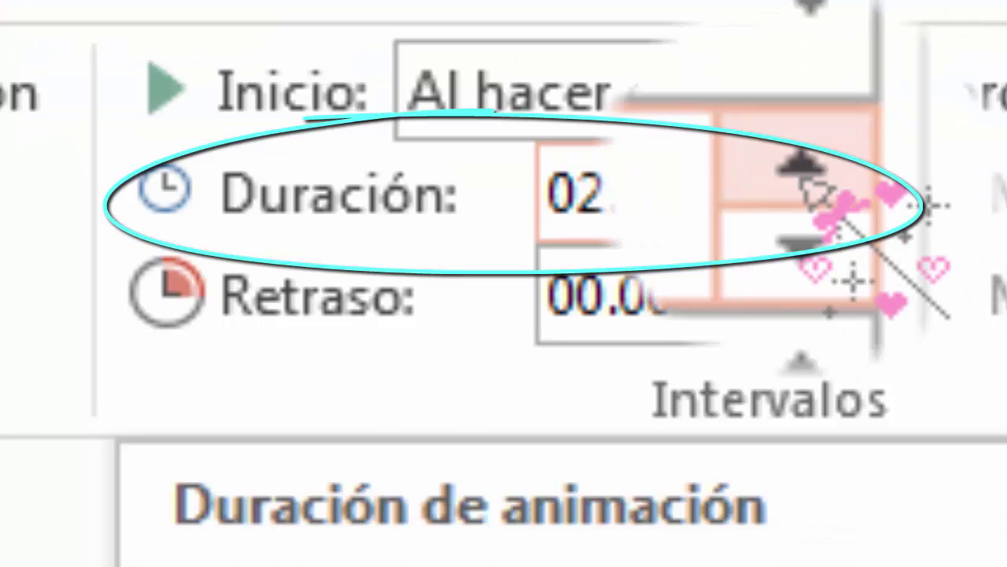
pyautogui.click(799, 166)
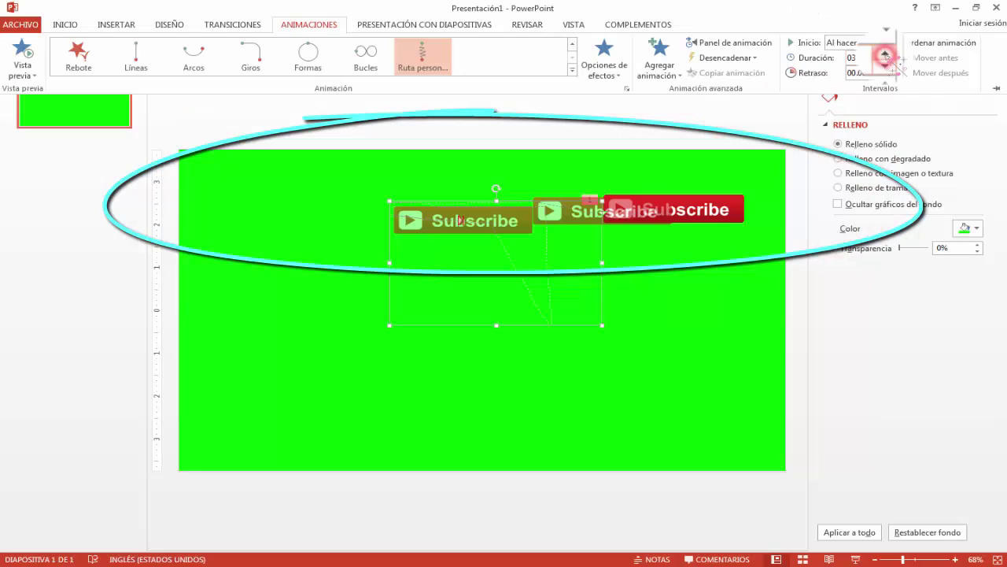
pyautogui.click(23, 54)
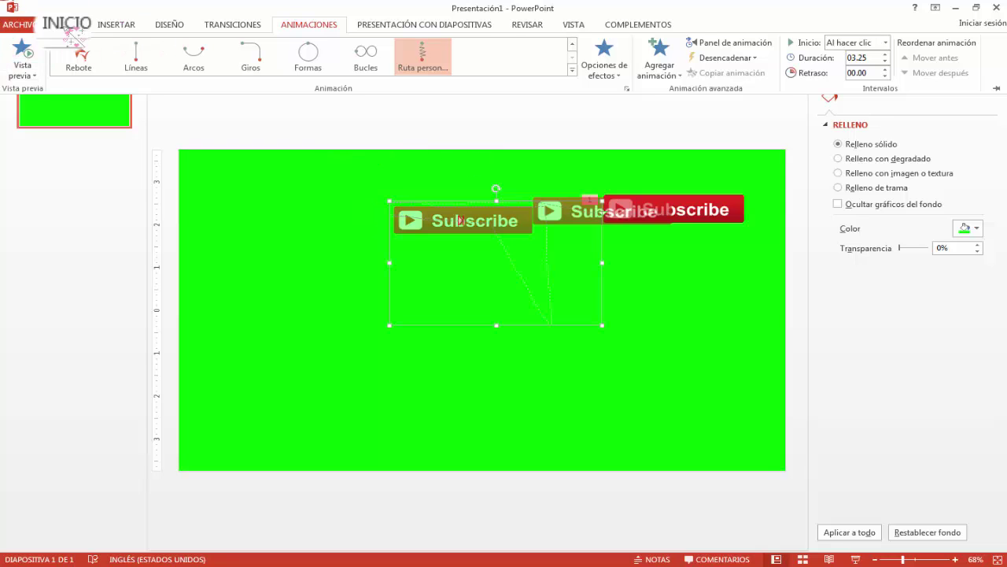
pyautogui.click(27, 25)
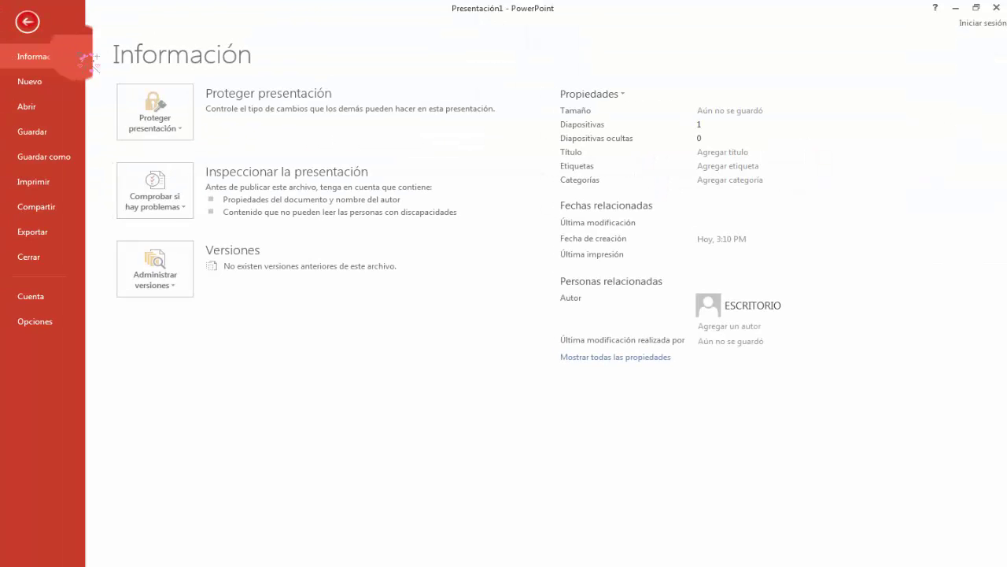
# Step: Save the slide as a Windows Media video 'subscribe button powerpoint' in gs tial > jgt
pyautogui.click(45, 157)
pyautogui.click(363, 296)
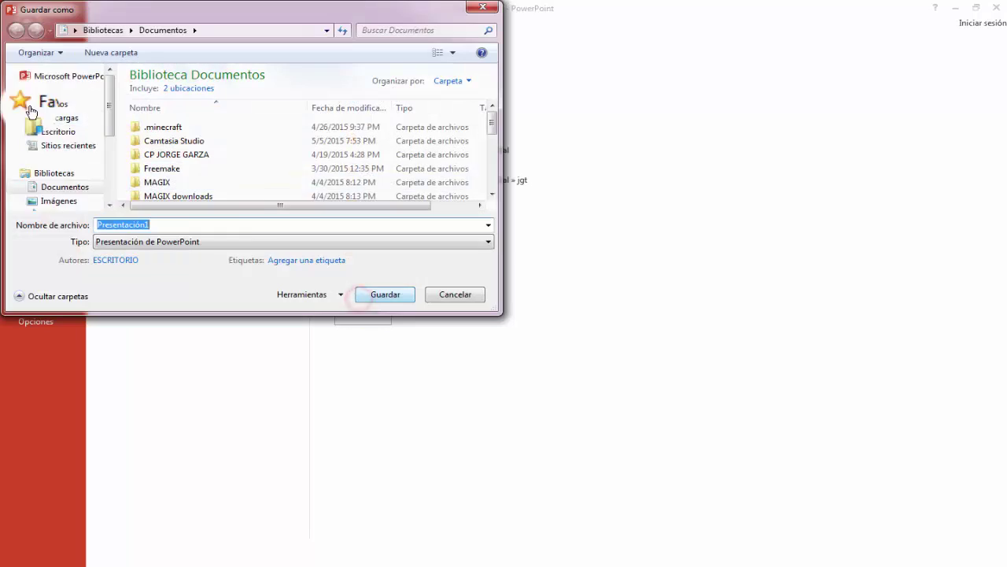
pyautogui.click(40, 198)
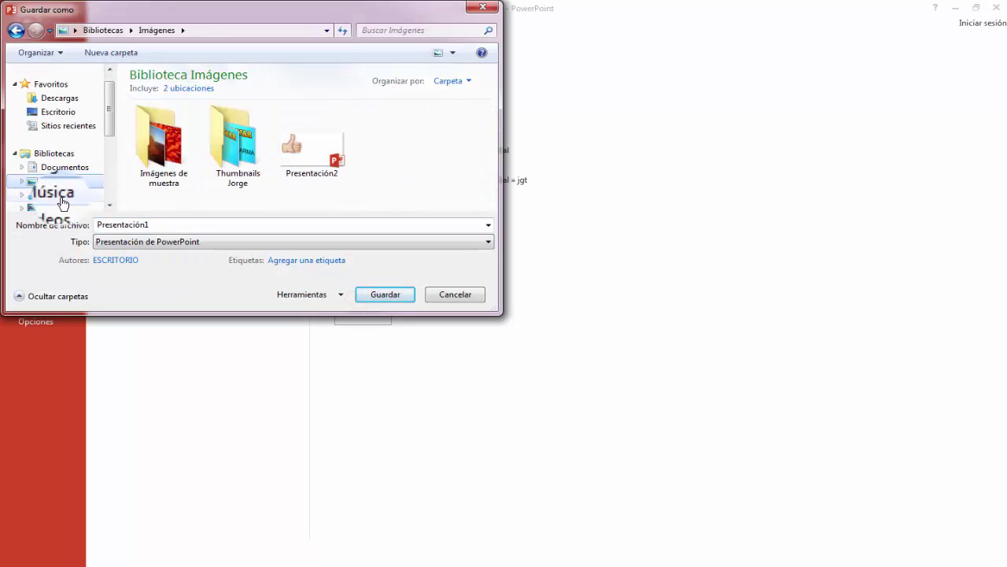
pyautogui.click(65, 207)
pyautogui.doubleClick(185, 140)
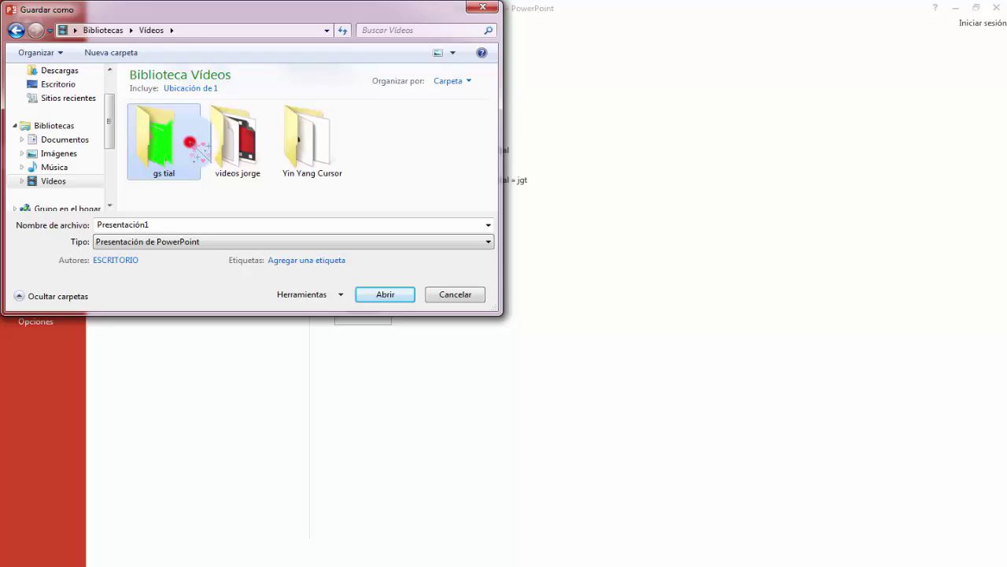
pyautogui.click(190, 222)
pyautogui.write('subscribe button powerpoint')
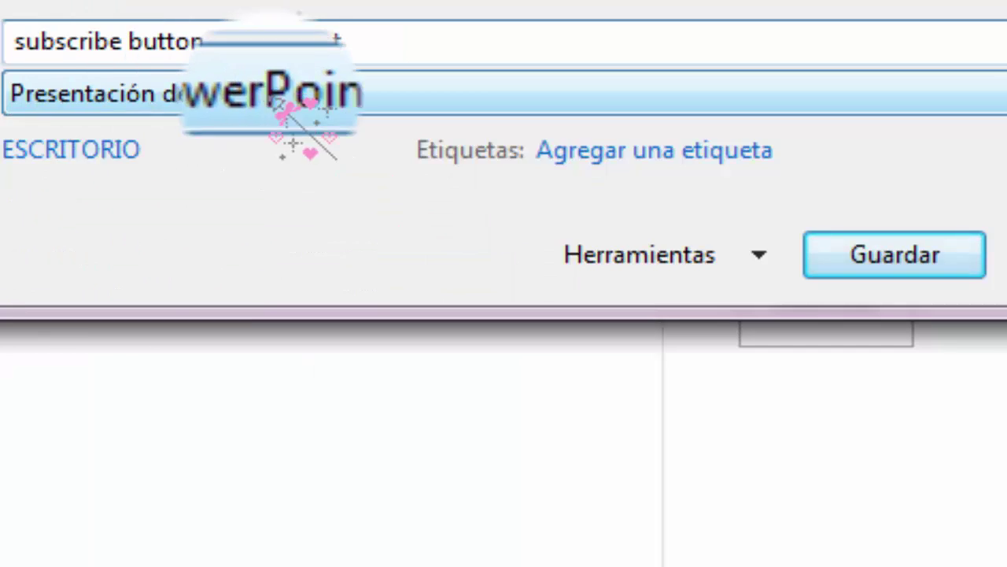
pyautogui.click(279, 102)
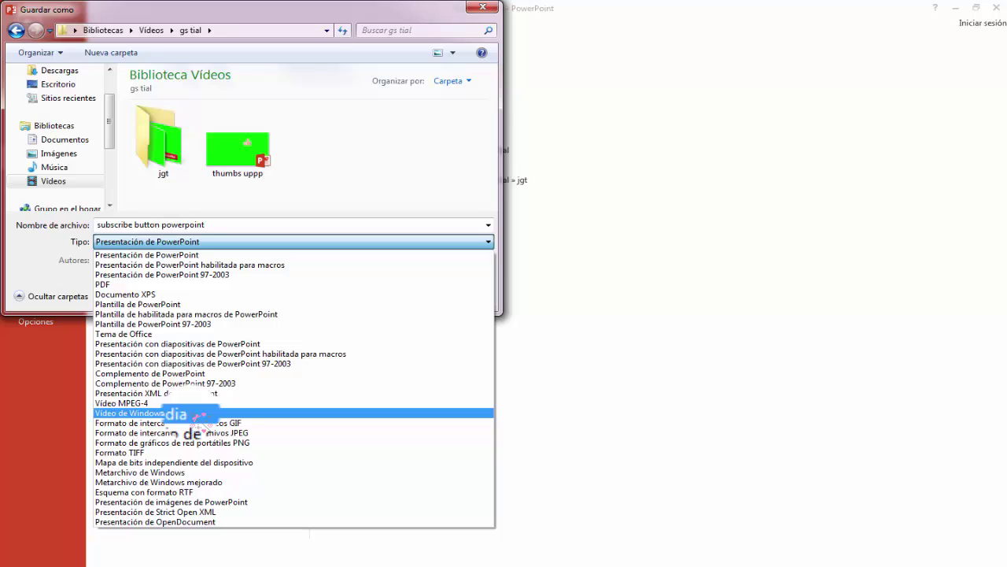
pyautogui.click(189, 413)
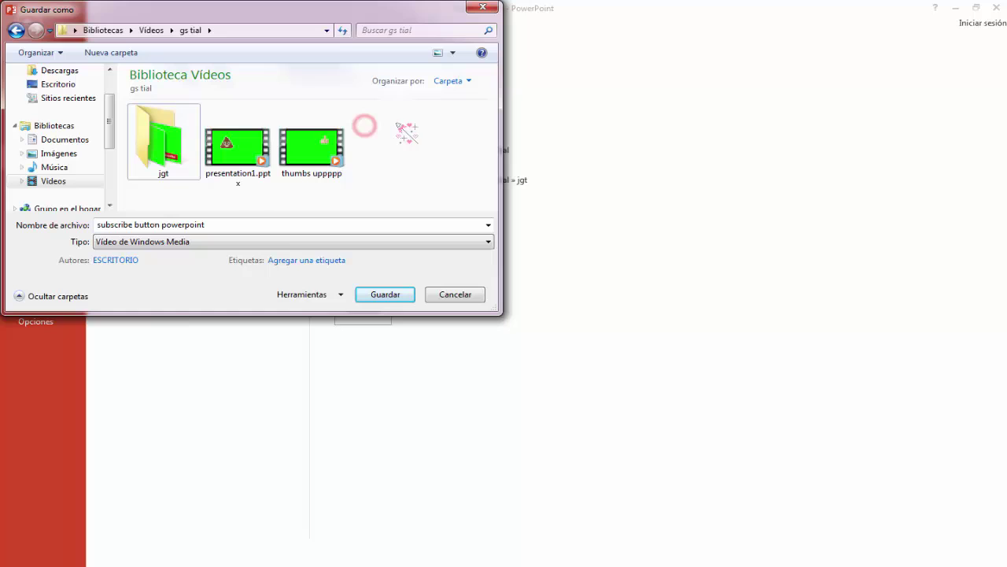
pyautogui.click(385, 294)
# Step: Start the video export and keep PowerPoint open so the export can finish
pyautogui.click(392, 294)
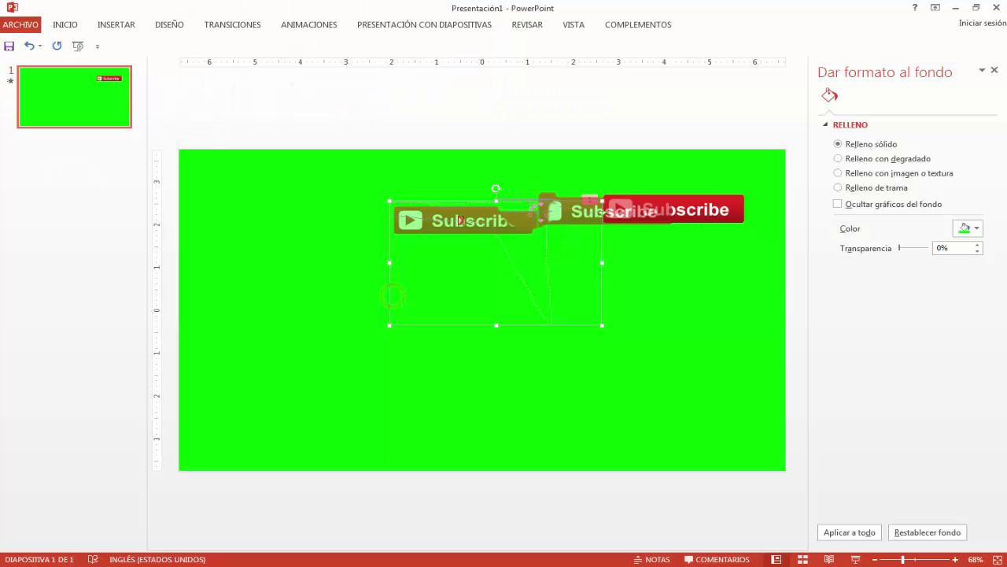
pyautogui.click(996, 7)
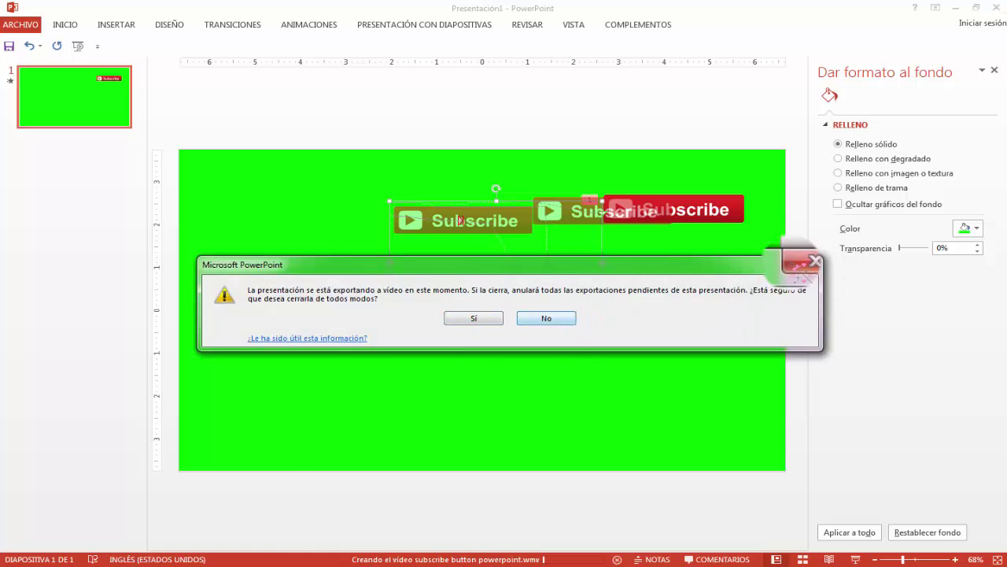
pyautogui.click(549, 321)
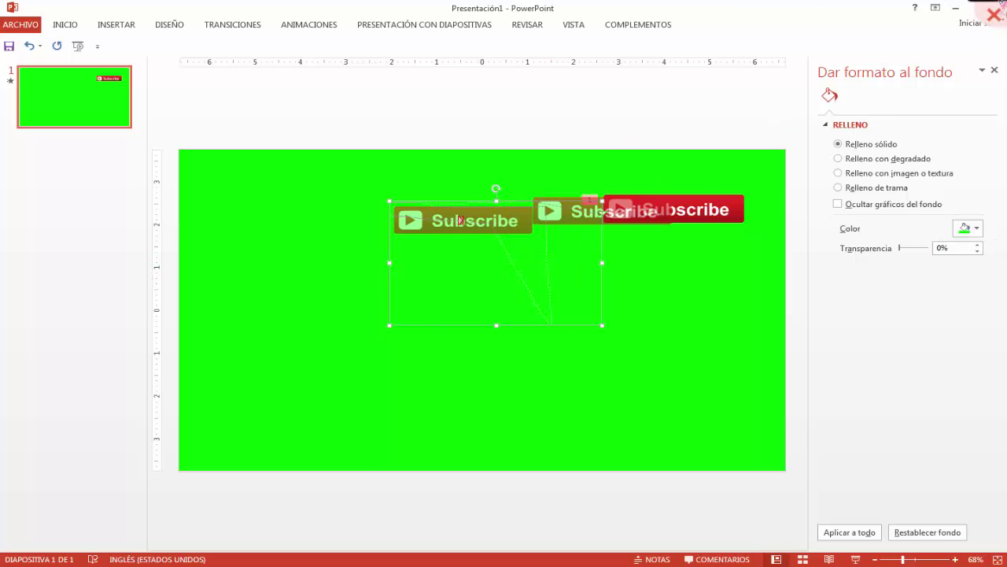
# Step: Close PowerPoint, handling the save prompt with a new file name and Windows Media video type
pyautogui.click(990, 10)
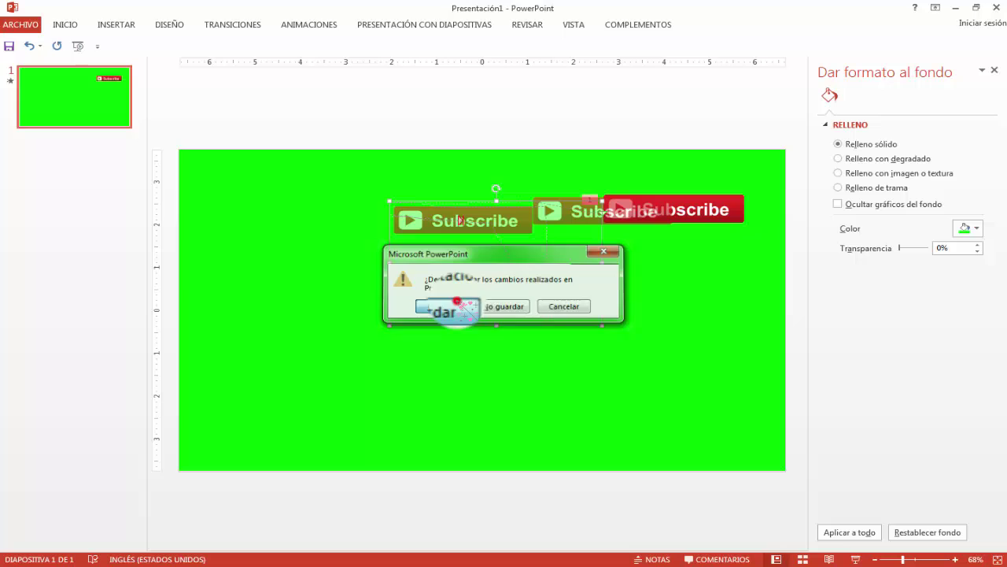
pyautogui.click(457, 310)
pyautogui.write('abfdgbqe')
pyautogui.click(268, 242)
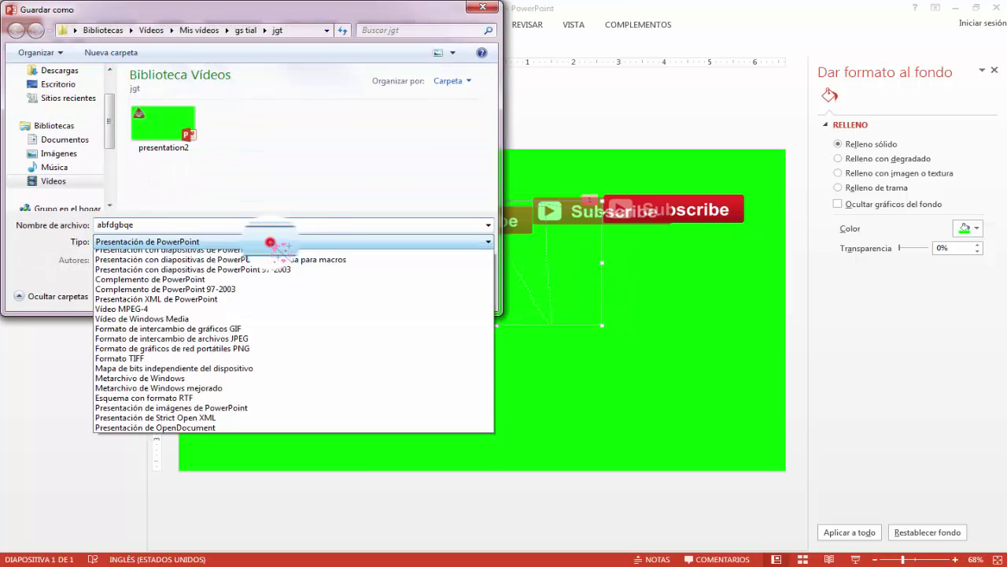
pyautogui.click(164, 404)
pyautogui.click(236, 242)
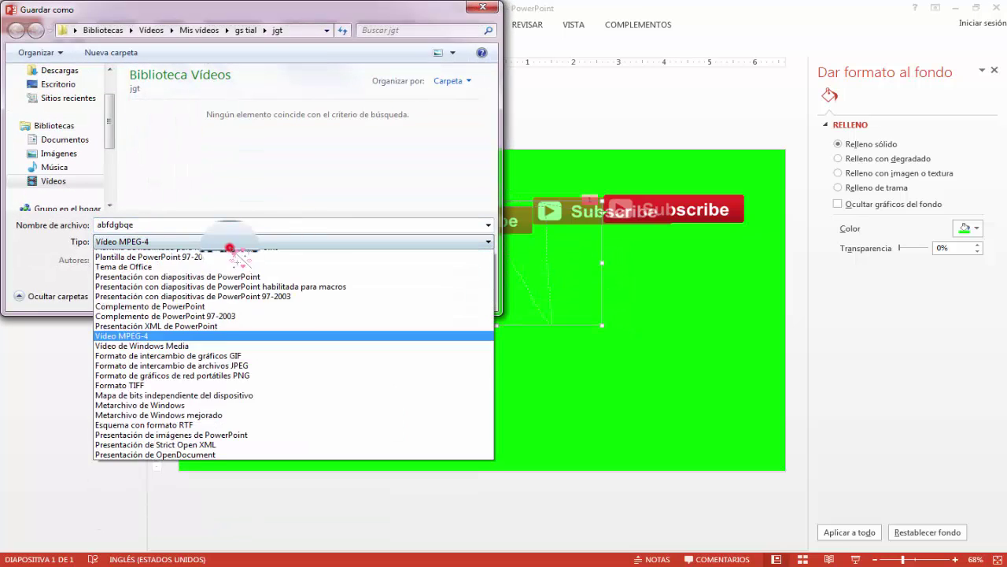
pyautogui.click(205, 416)
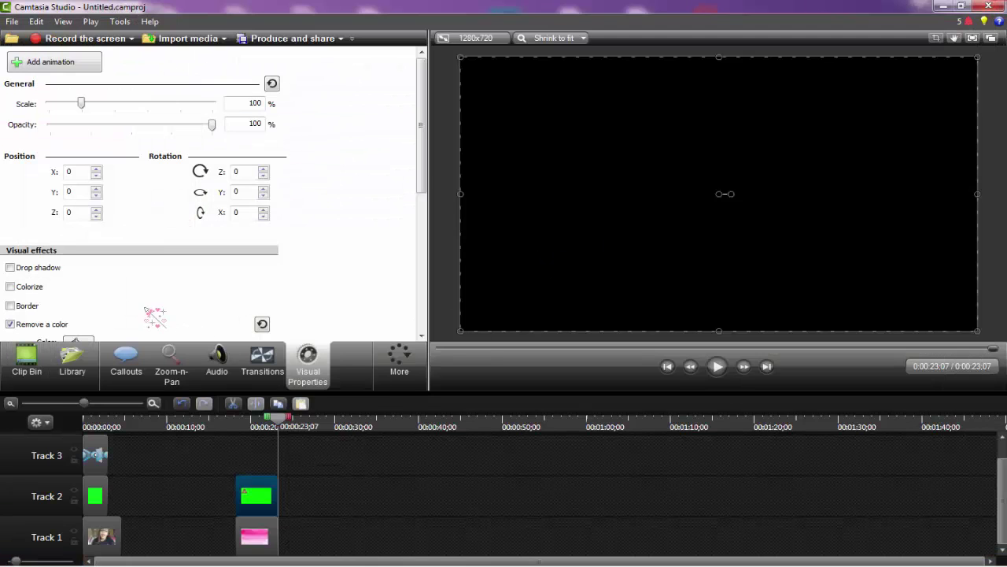
# Step: Import subscribe button powerpoint.wmv from the jgt folder into the Camtasia Clip Bin
pyautogui.moveTo(150, 311); pyautogui.dragTo(248, 512)
pyautogui.click(188, 38)
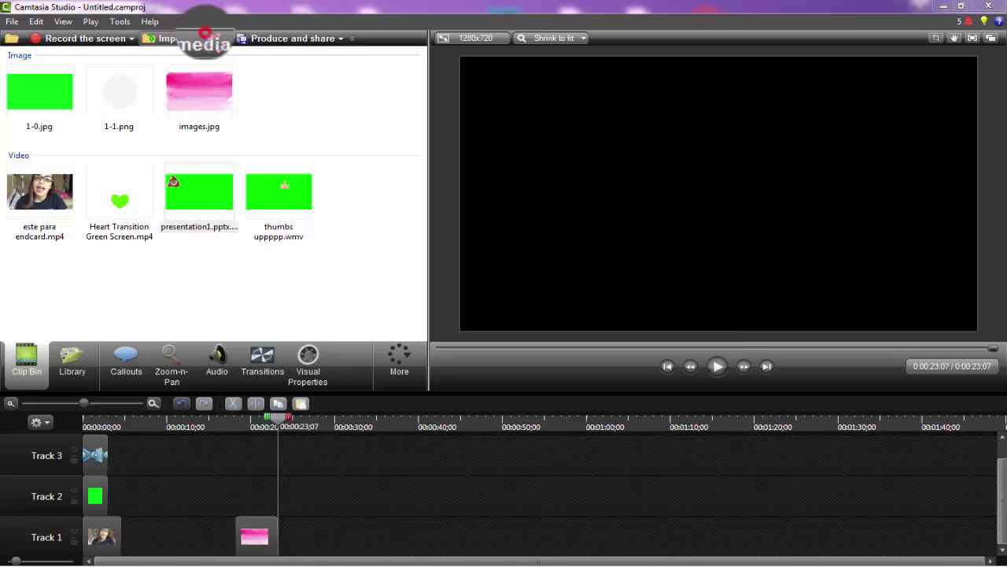
pyautogui.moveTo(762, 240); pyautogui.dragTo(764, 346)
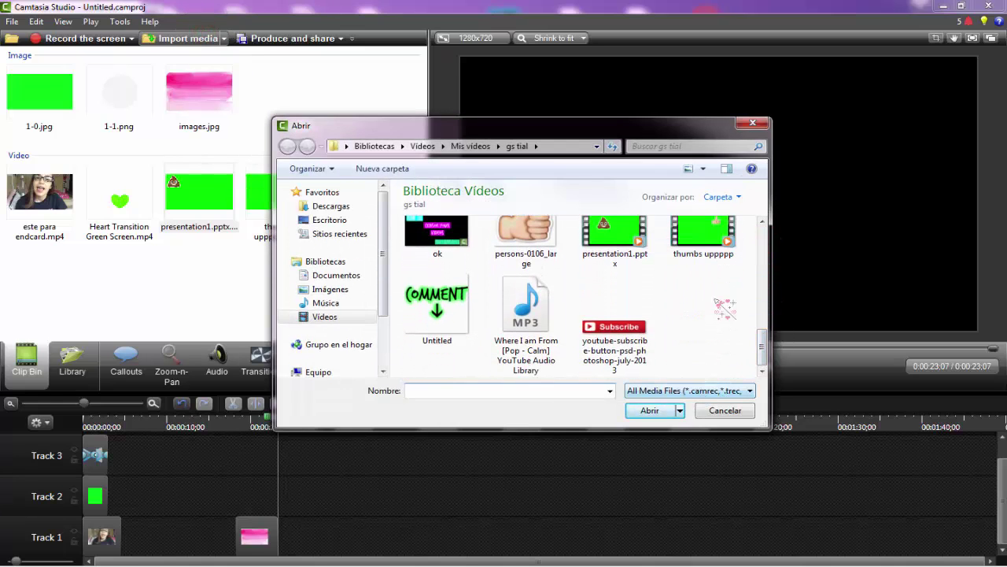
pyautogui.moveTo(765, 340); pyautogui.dragTo(751, 236)
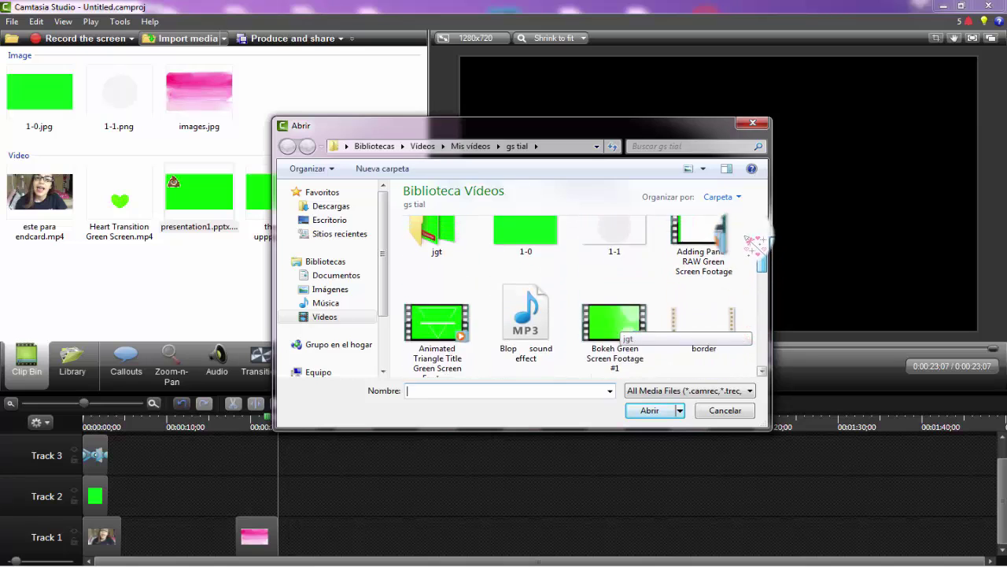
pyautogui.doubleClick(435, 259)
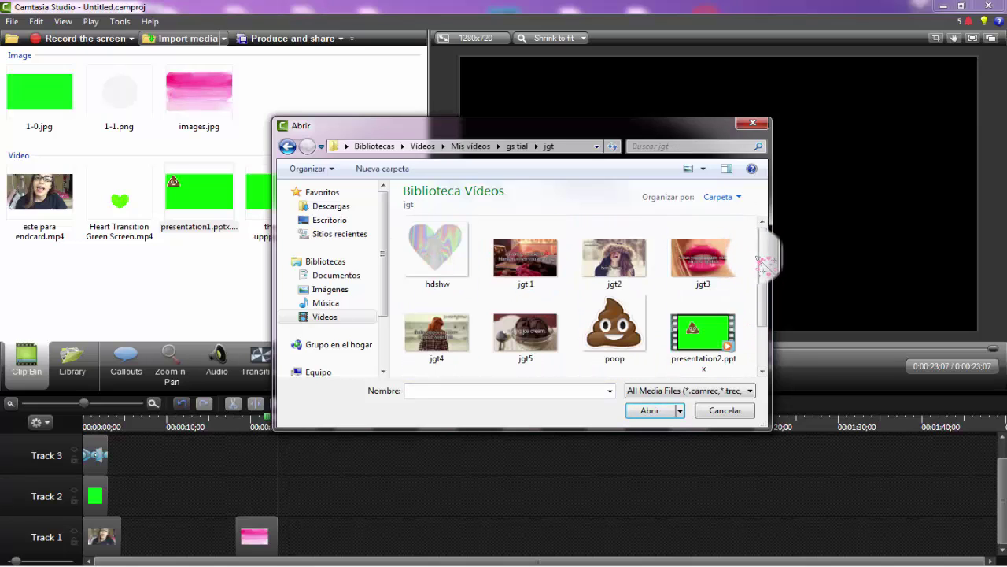
pyautogui.scroll(-1, 755, 260)
pyautogui.click(543, 356)
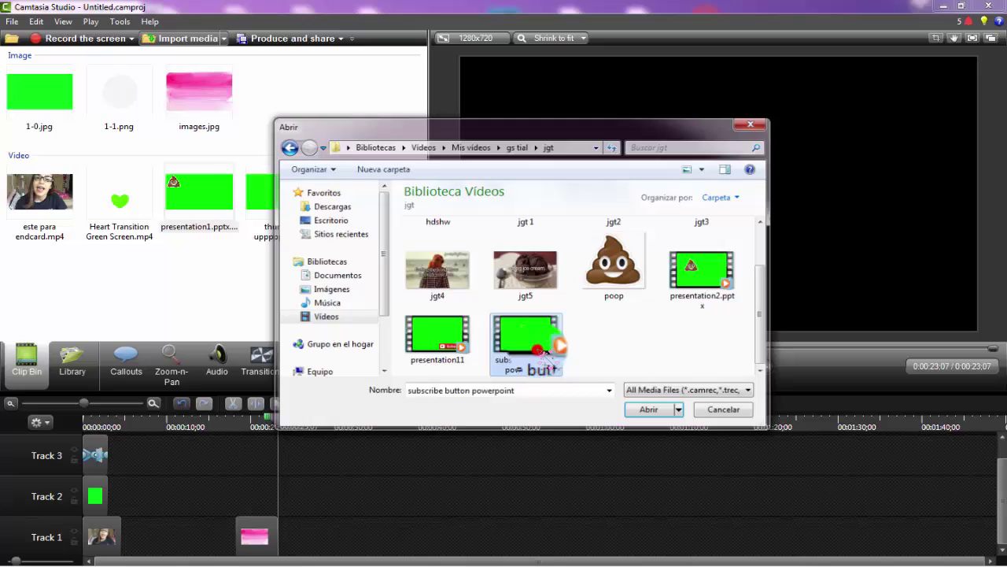
pyautogui.doubleClick(542, 352)
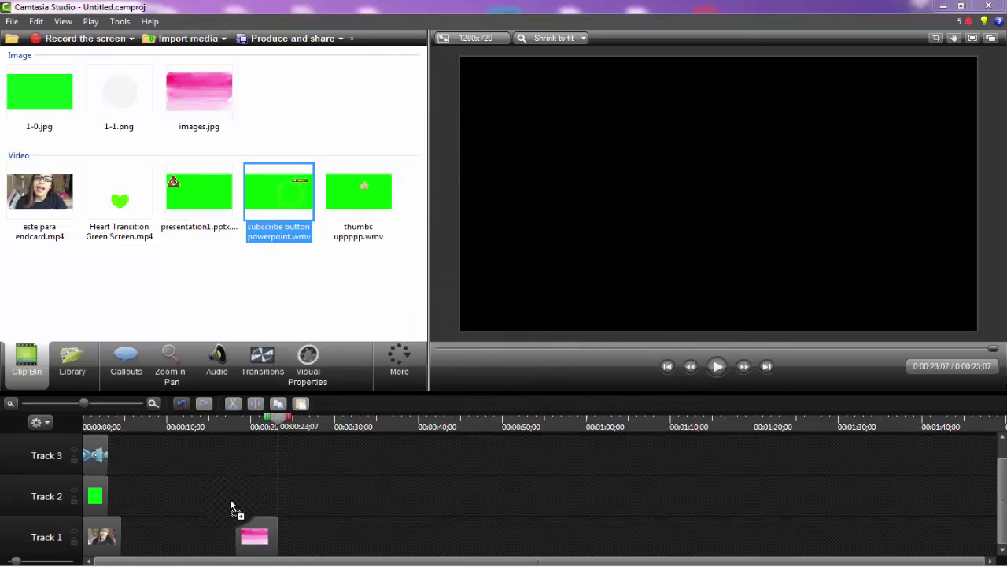
# Step: Place the subscribe clip on Track 2 above the pink clip
pyautogui.moveTo(258, 495); pyautogui.dragTo(256, 496)
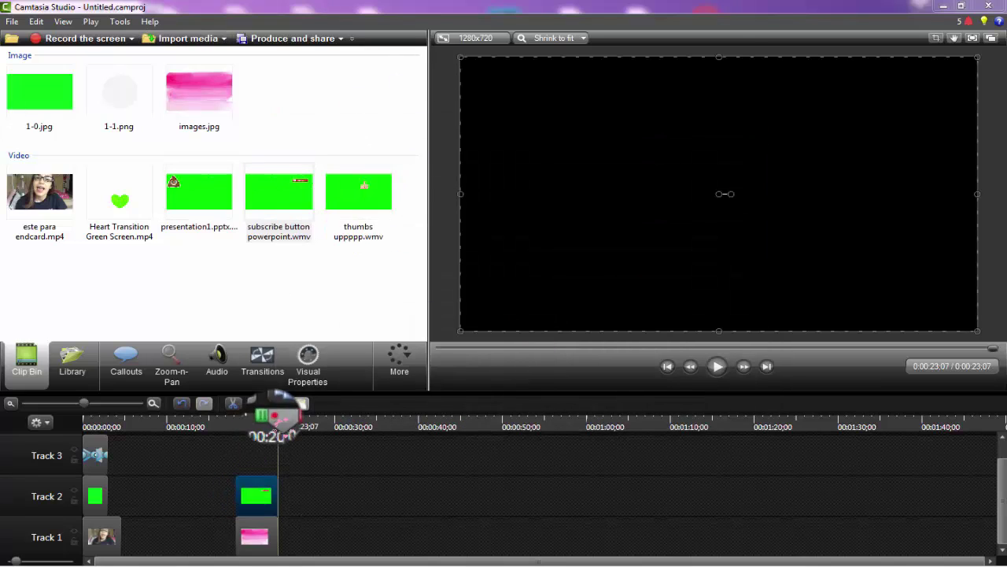
pyautogui.moveTo(259, 416); pyautogui.dragTo(236, 415)
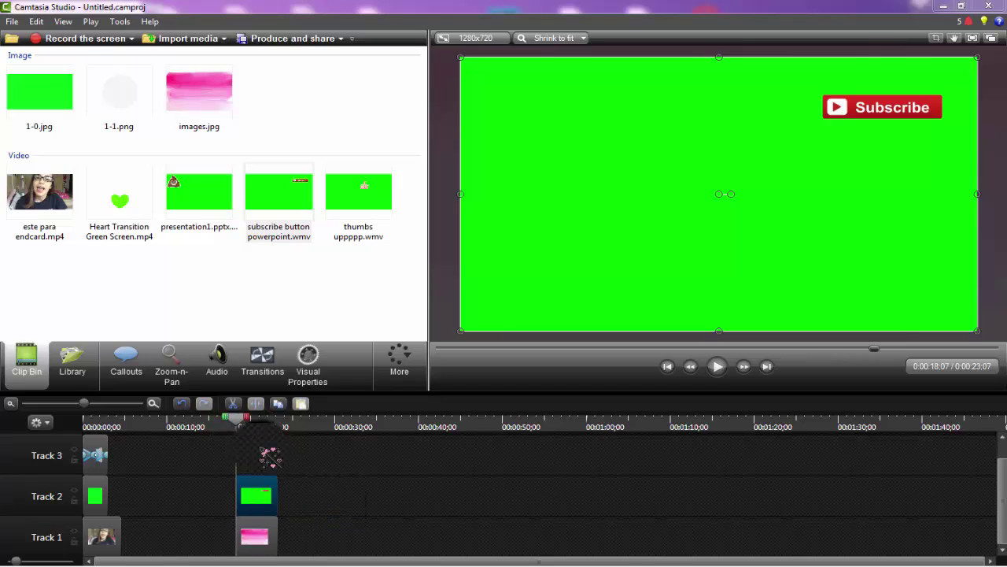
pyautogui.moveTo(282, 544); pyautogui.dragTo(280, 543)
# Step: Enable Remove a color, eyedrop the green background at tolerance 72, and play the result
pyautogui.click(308, 362)
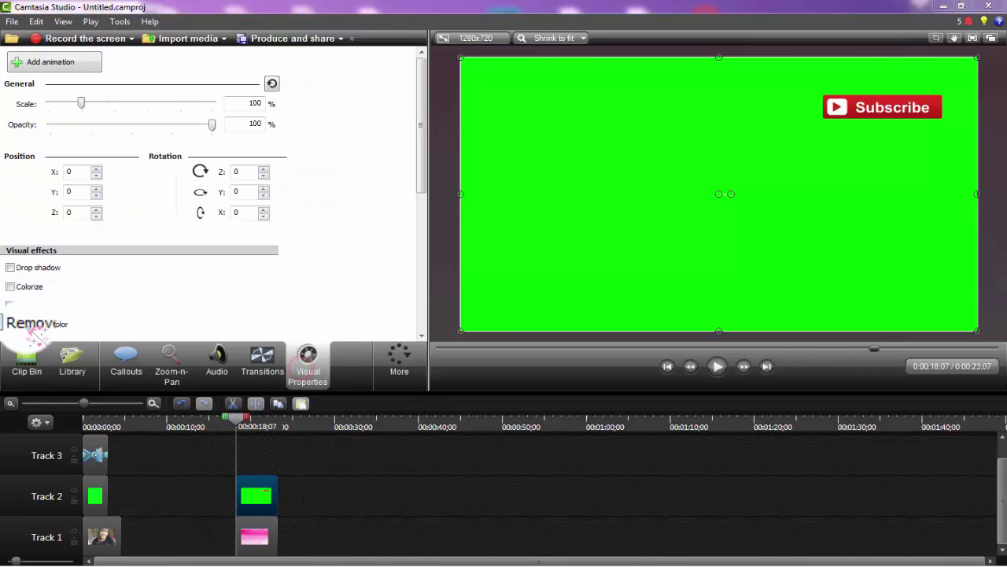
pyautogui.click(24, 323)
pyautogui.moveTo(425, 136); pyautogui.dragTo(418, 189)
pyautogui.click(78, 148)
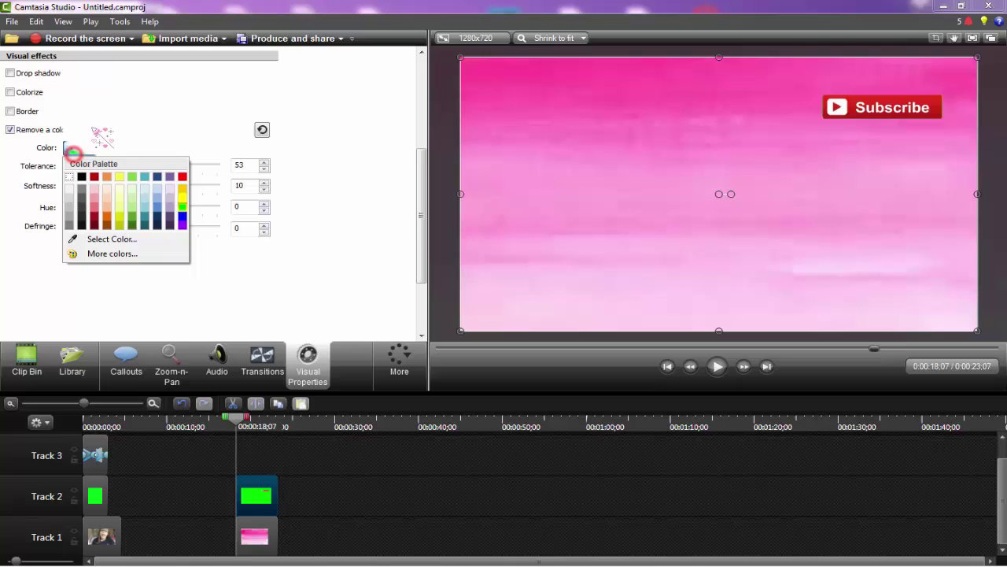
pyautogui.click(103, 238)
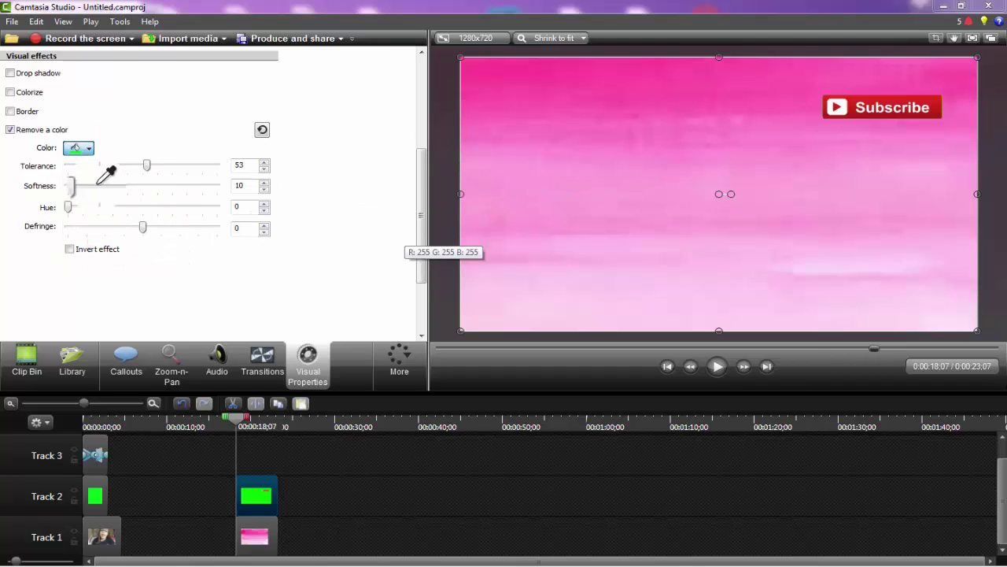
pyautogui.click(79, 147)
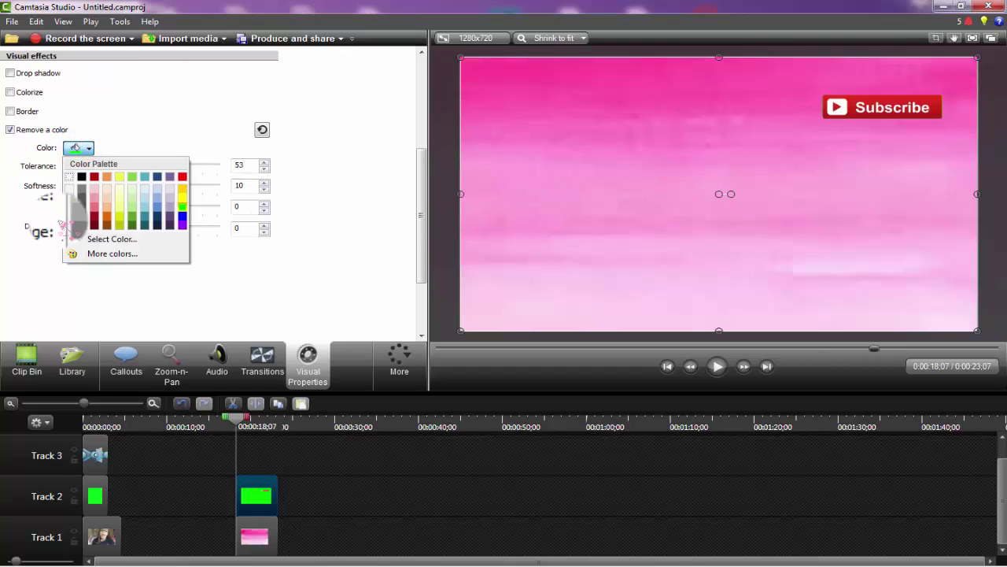
pyautogui.click(84, 180)
pyautogui.click(78, 148)
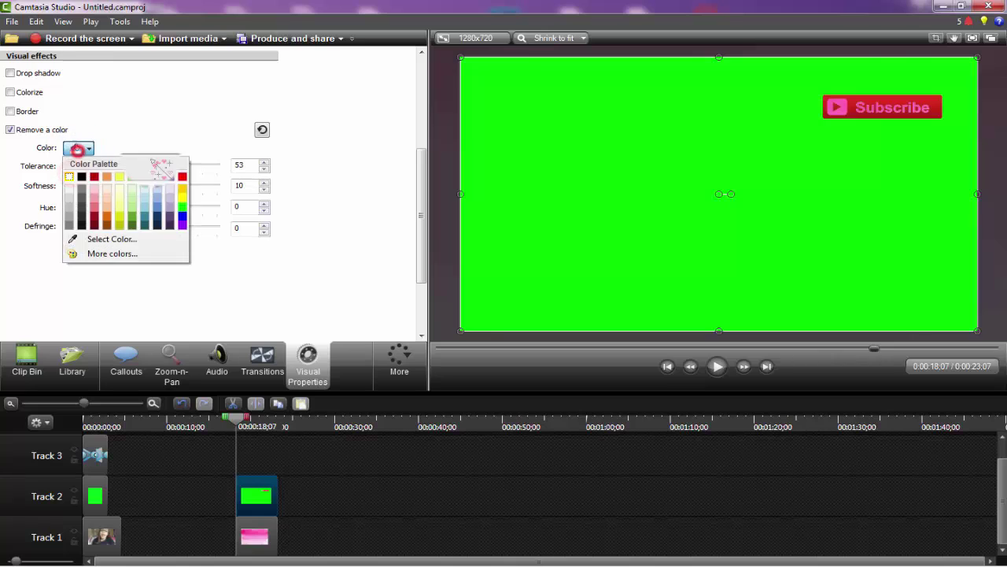
pyautogui.click(122, 239)
pyautogui.click(647, 165)
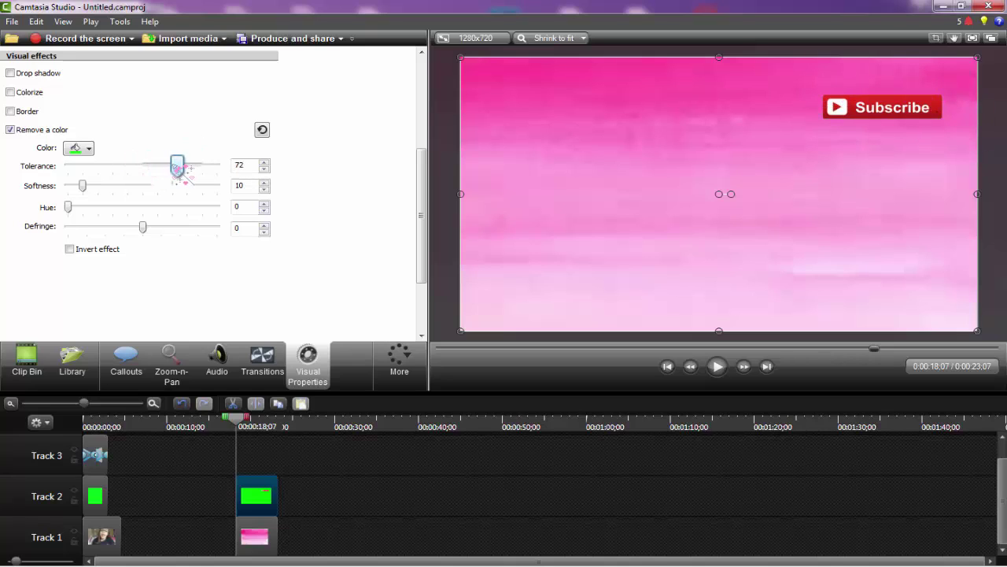
pyautogui.click(717, 366)
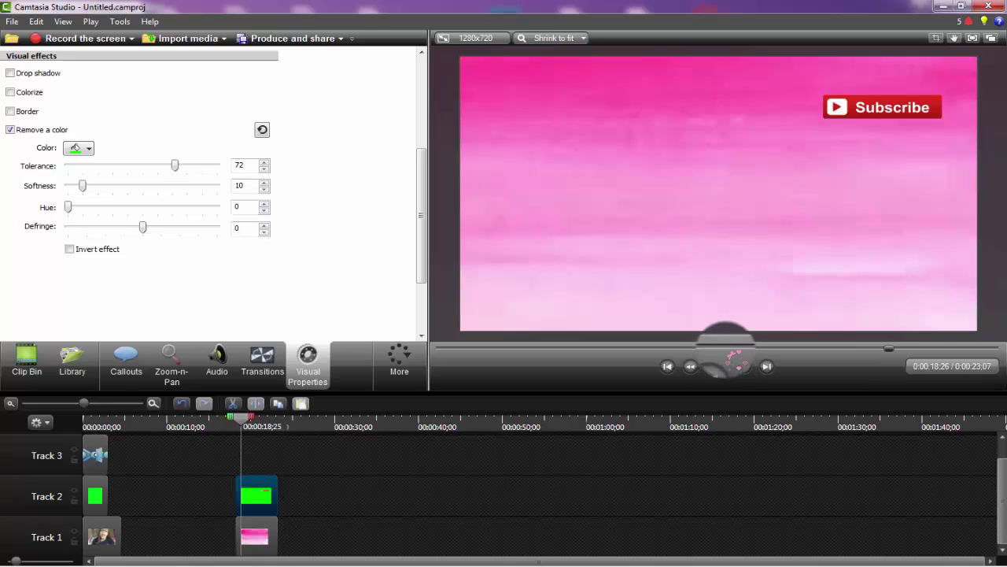